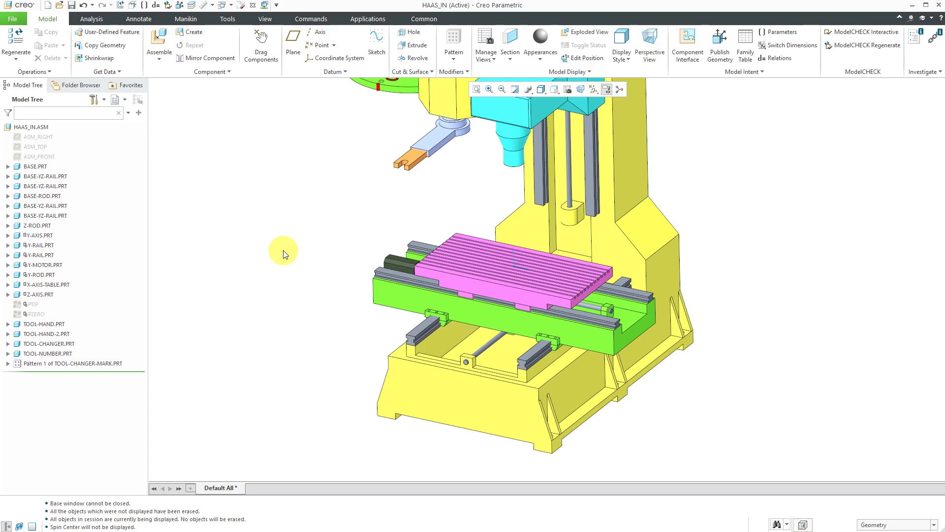
Open the pink X-AXIS-TABLE part from the HAAS_IN assembly in its own window and orbit it.
left_click(468, 290)
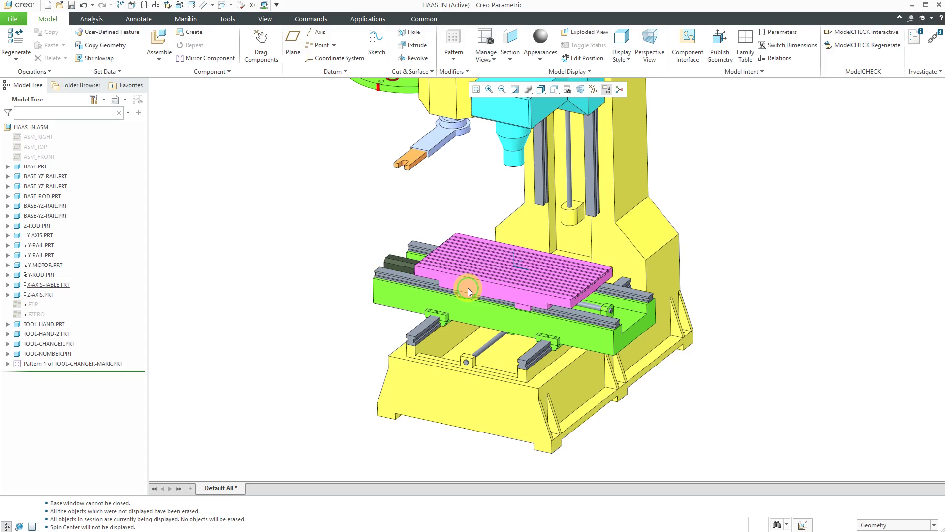
left_click(488, 231)
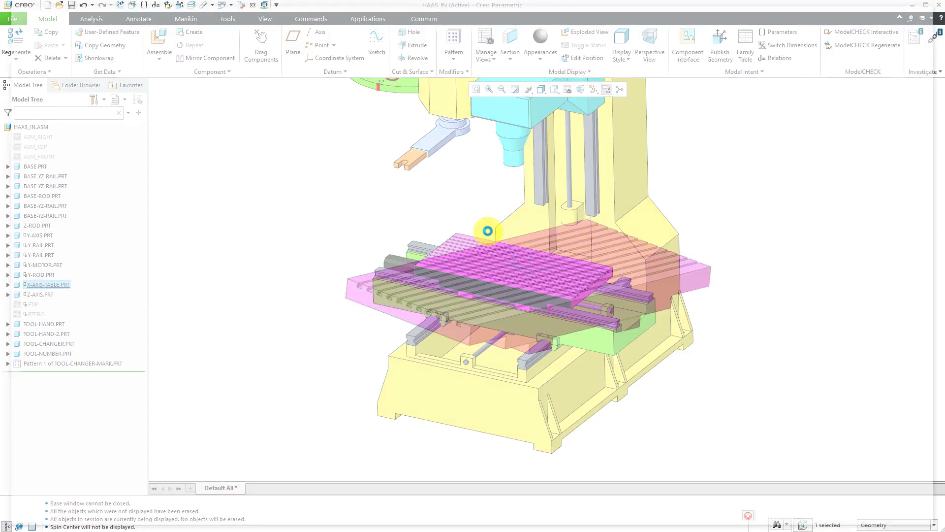
mouse_move(625, 259)
middle_mouse_down()
mouse_move(565, 242)
mouse_move(524, 258)
mouse_move(541, 266)
middle_mouse_up()
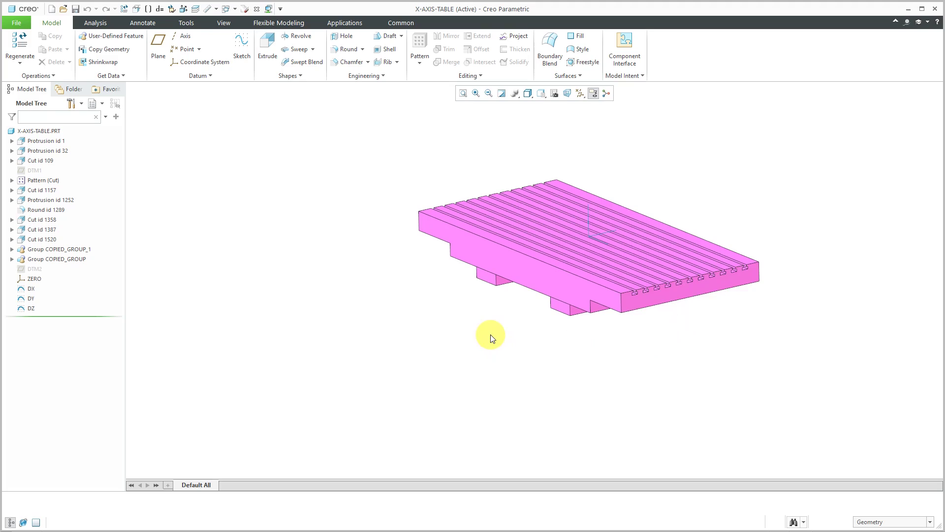
Create a new solid part named x-axis-table-2.
left_click(52, 10)
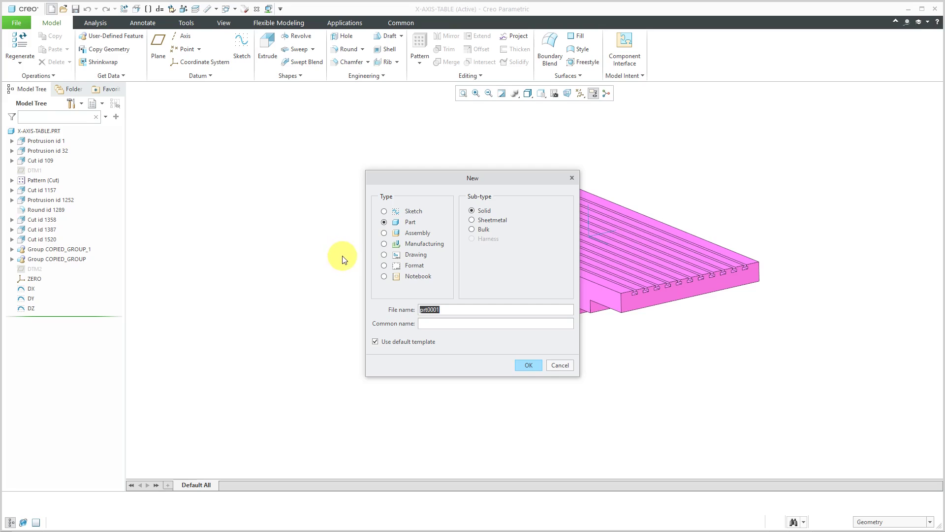
type("x-axis-table-2")
left_click(527, 365)
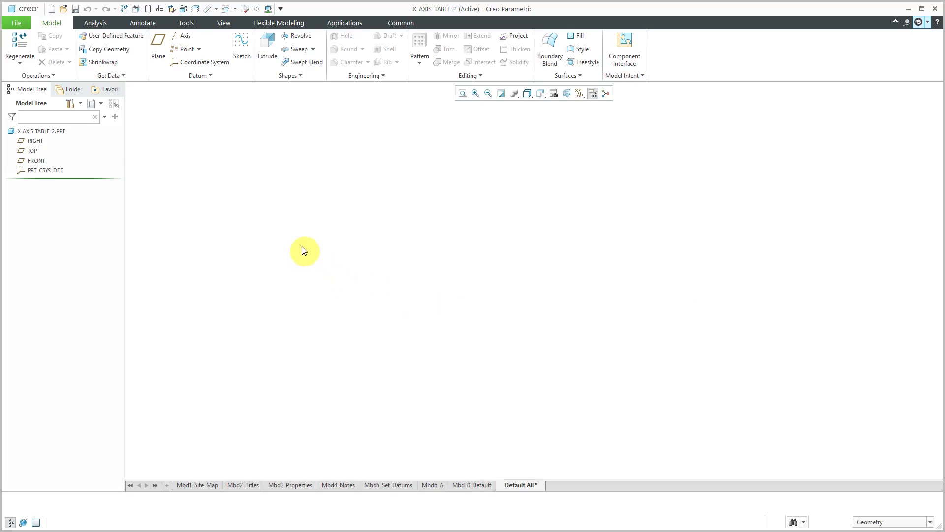
Merge in x-axis-table.prt as the reference model, placed with the Default constraint.
left_click(123, 76)
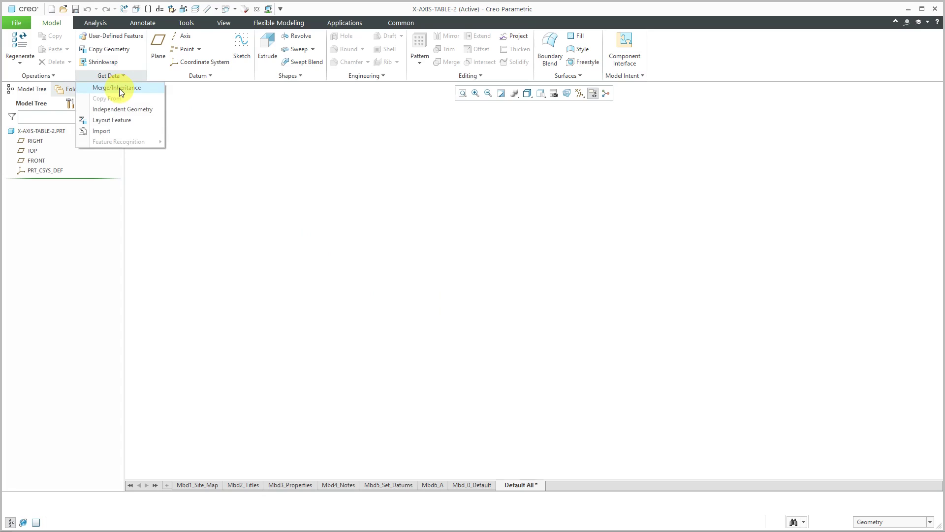
left_click(119, 88)
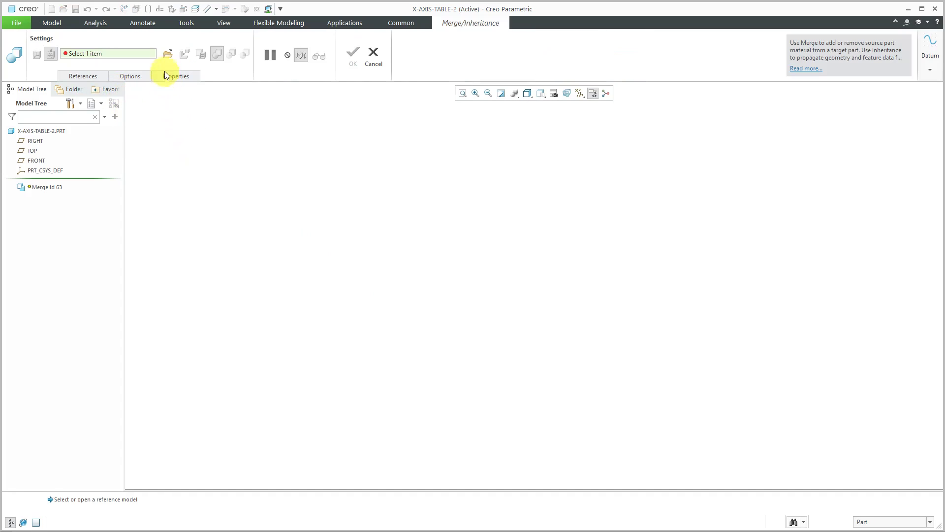
left_click(168, 55)
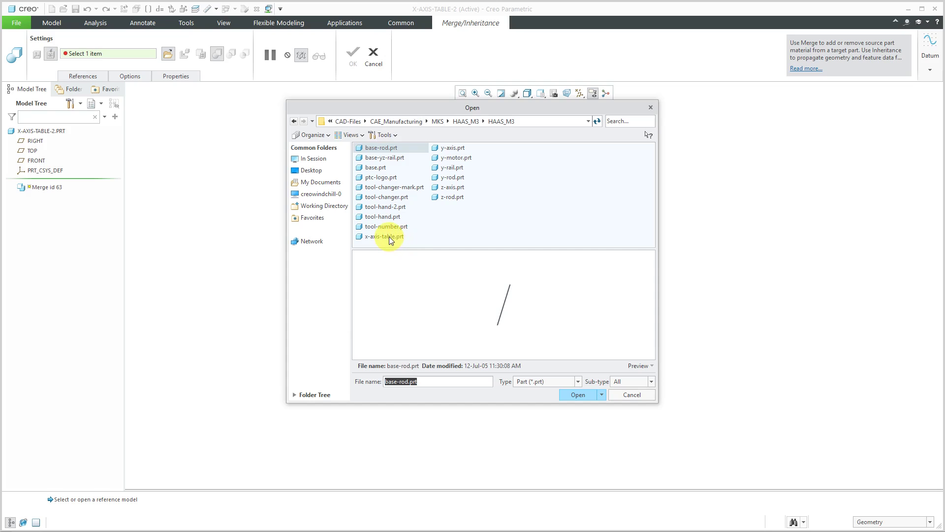
double_click(386, 236)
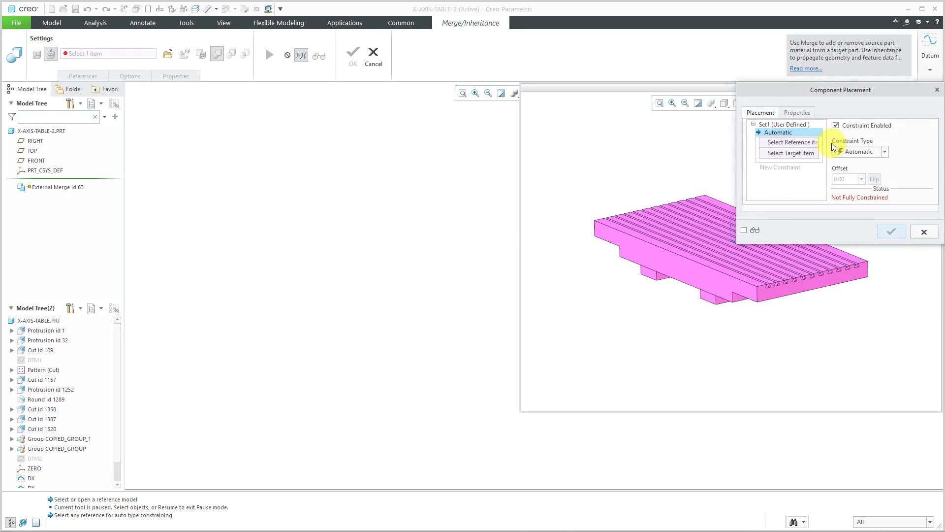
left_click(872, 152)
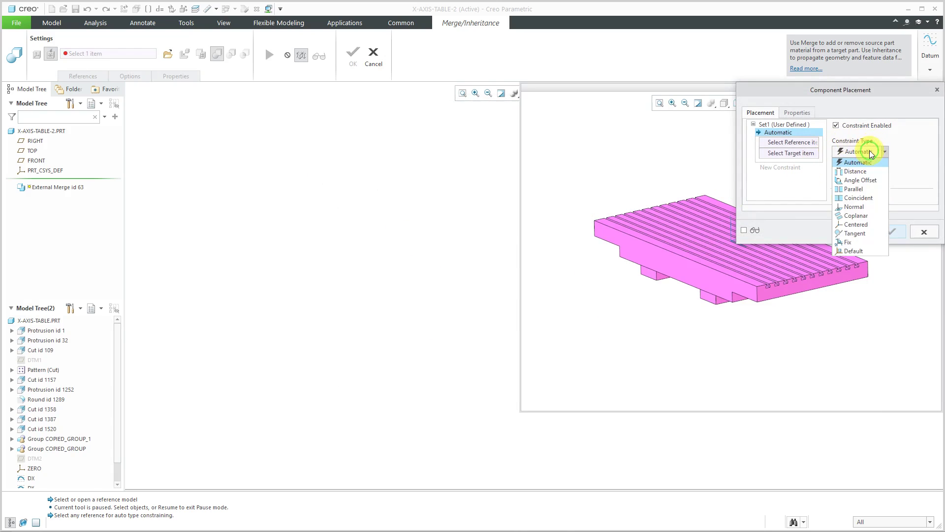
left_click(854, 250)
left_click(894, 233)
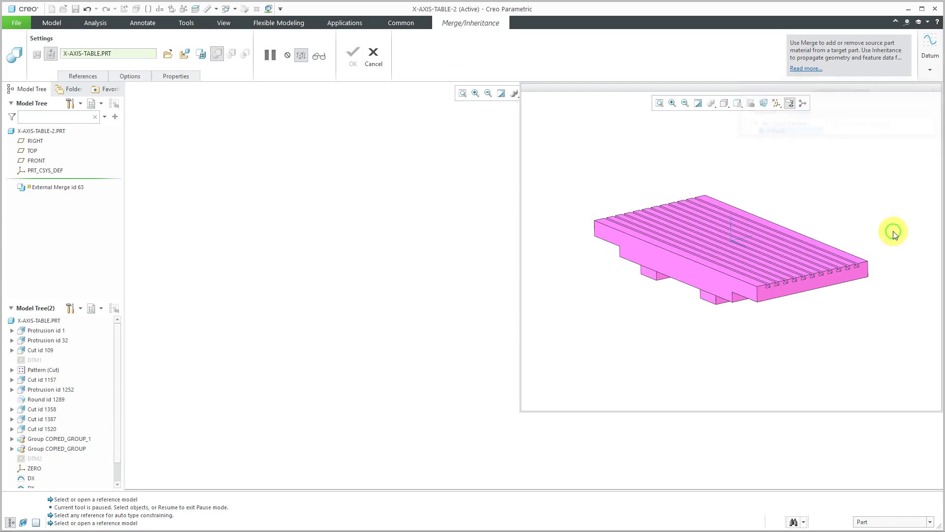
Toggle the merge to inheritance, rename it INH-X-AXIS-TABLE, and show its update options.
left_click(201, 55)
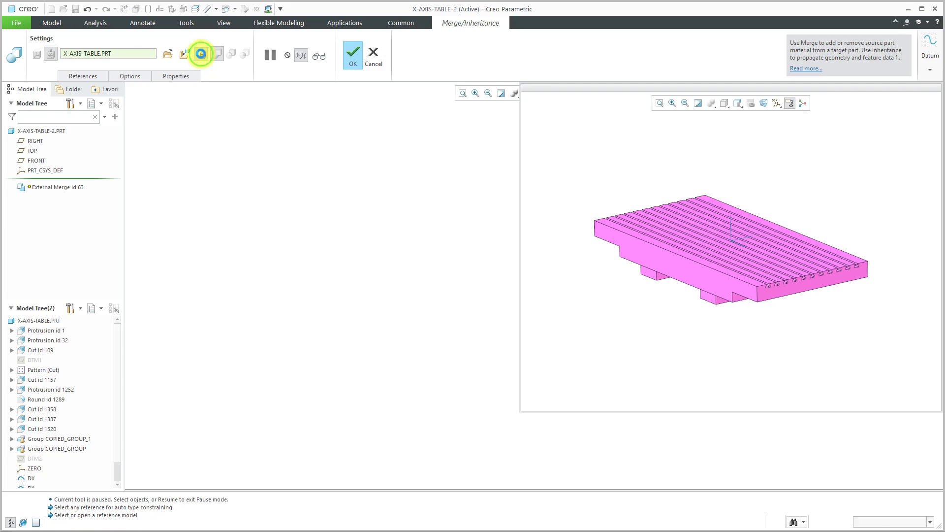
left_click(177, 76)
double_click(186, 96)
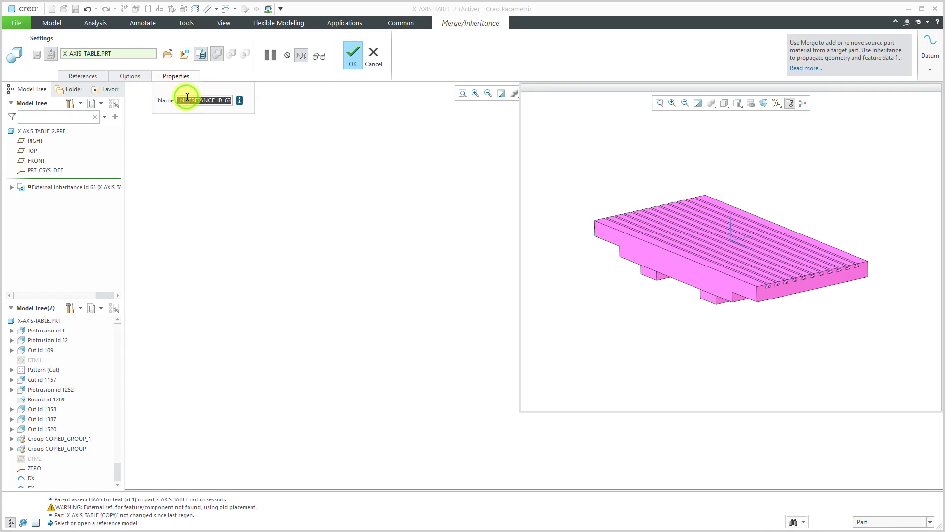
key("BackSpace")
type("in")
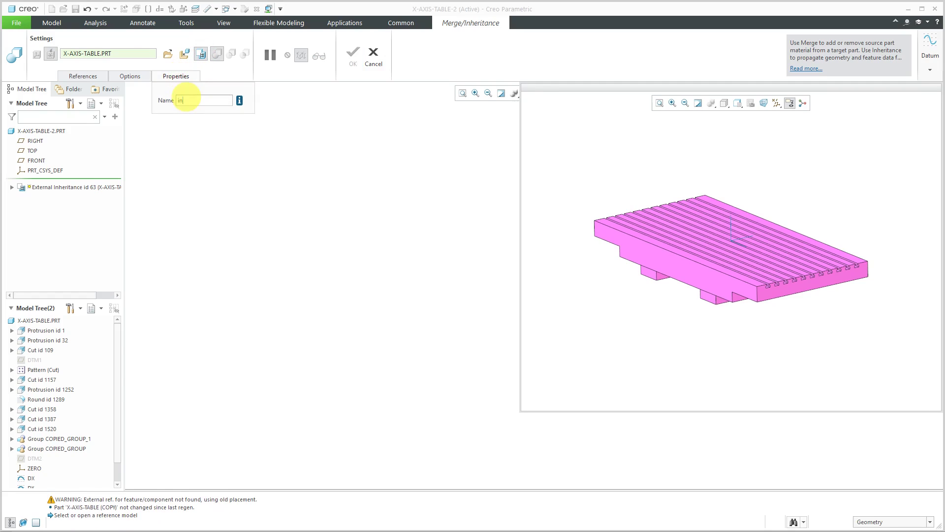
type("h-x-axis-table")
key("Return")
left_click(138, 76)
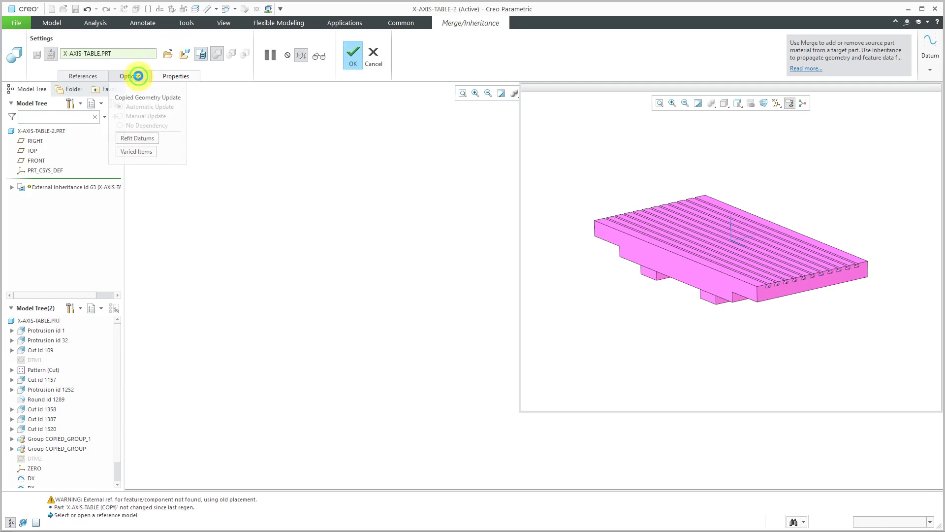
Add the cut pattern's 2.00 dimension d72 as a varied item with new value 2.5.
left_click(143, 152)
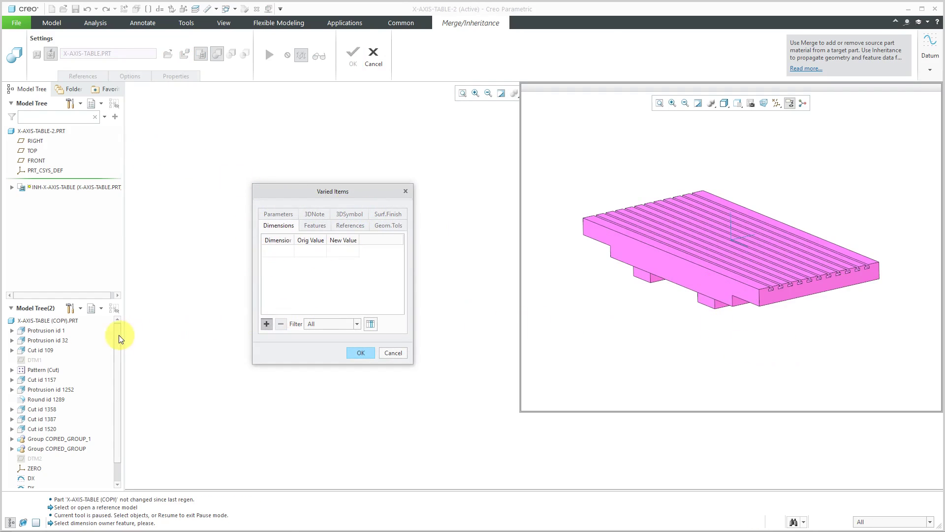
left_click(28, 371)
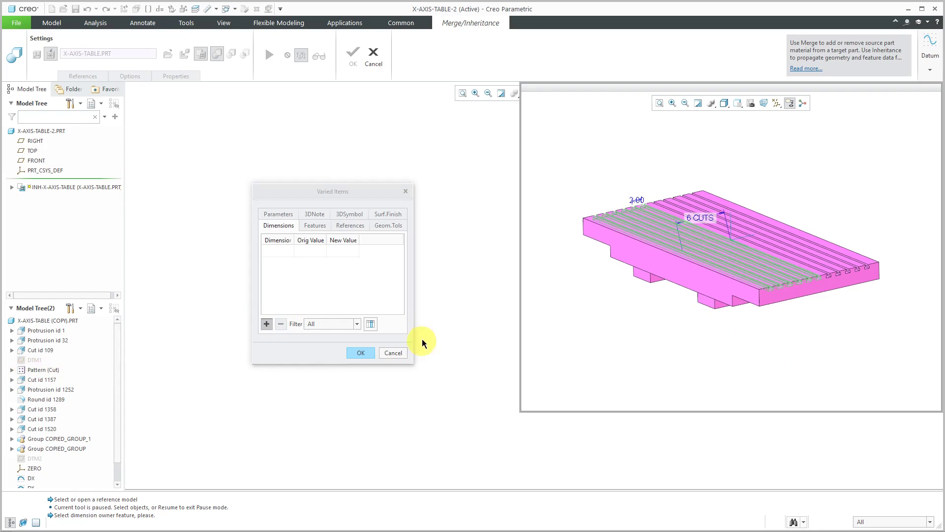
left_click(637, 199)
left_click(339, 252)
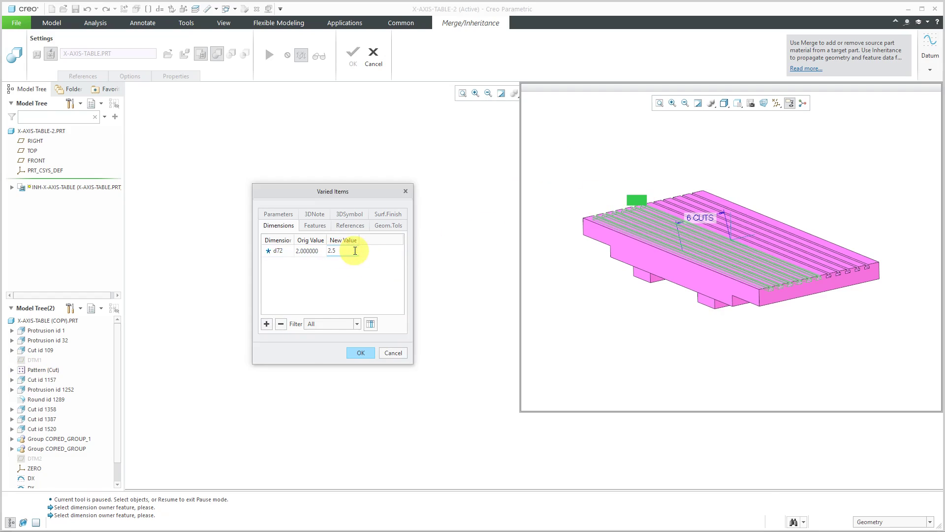
left_click(14, 452)
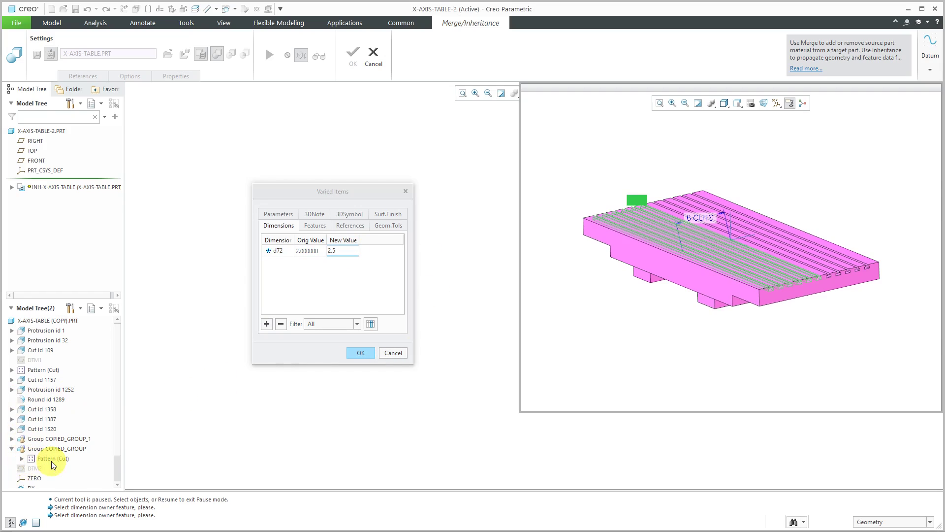
left_click(53, 459)
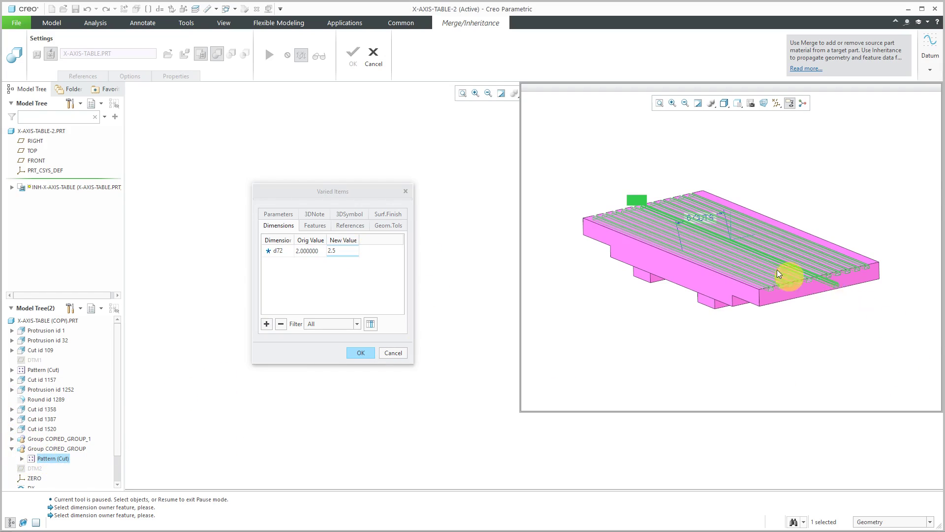
scroll(707, 217, "down", 2)
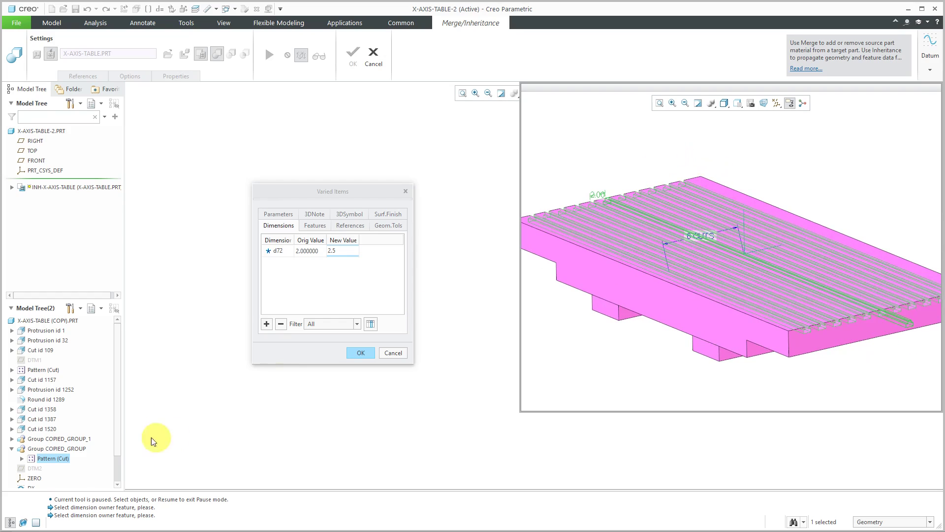
Add the copied group's pattern dimension d86 as a varied item set to 2.5.
left_click(267, 324)
left_click(58, 452)
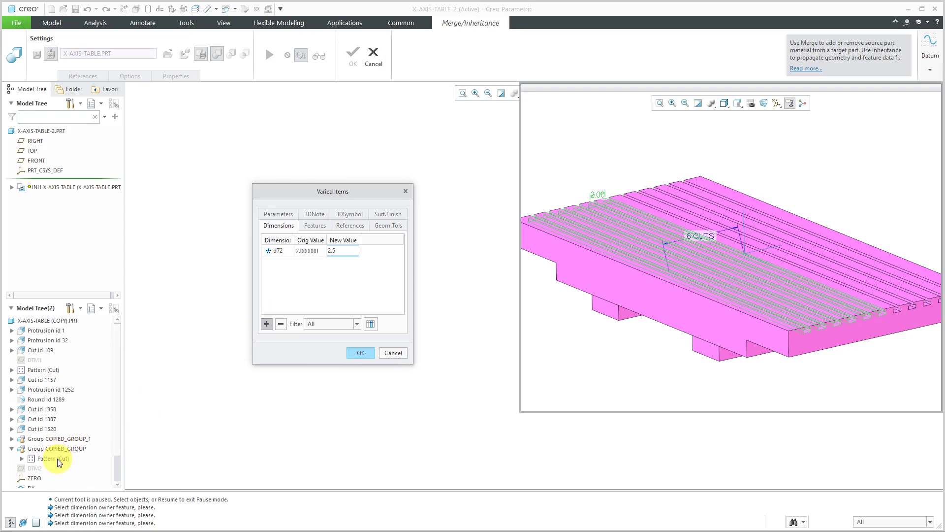
left_click(619, 188)
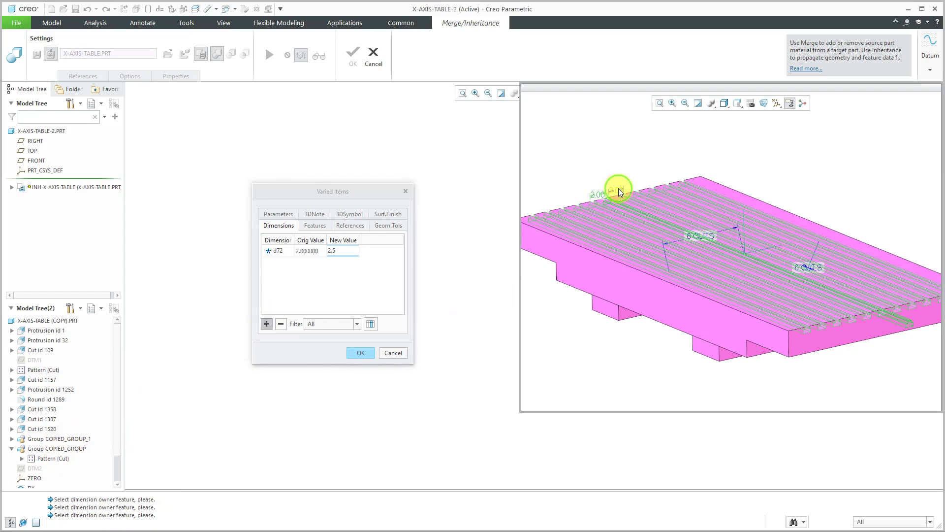
left_click(347, 262)
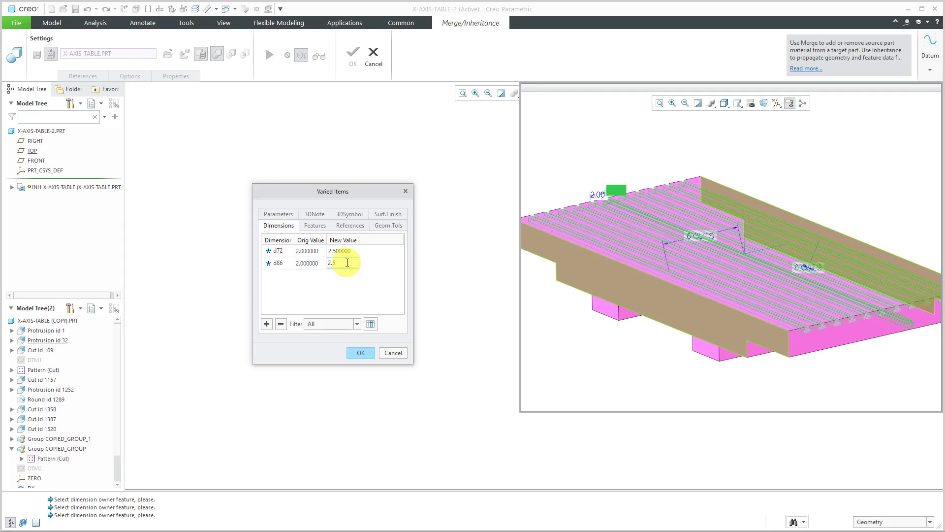
type("2.5")
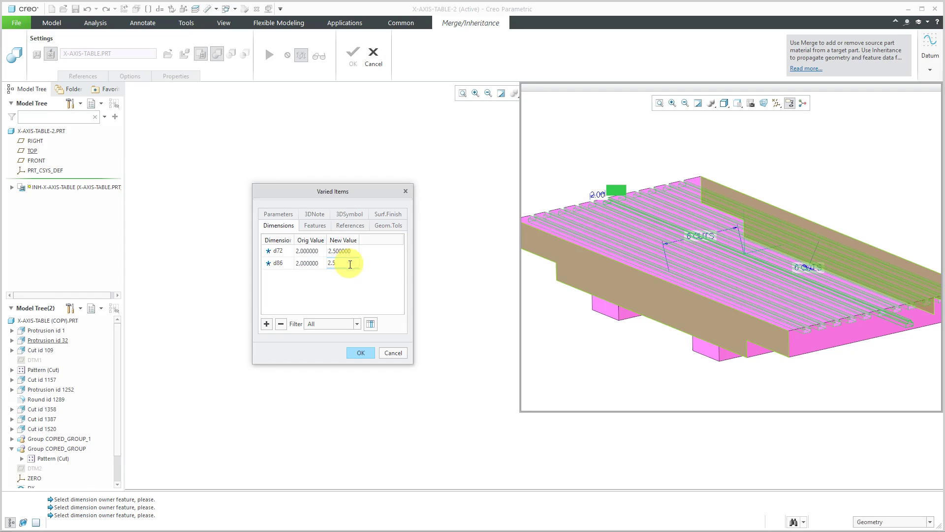
Vary the table body's 7.00 dimension d4 to 6 and confirm the varied items.
left_click(267, 324)
left_click(821, 342)
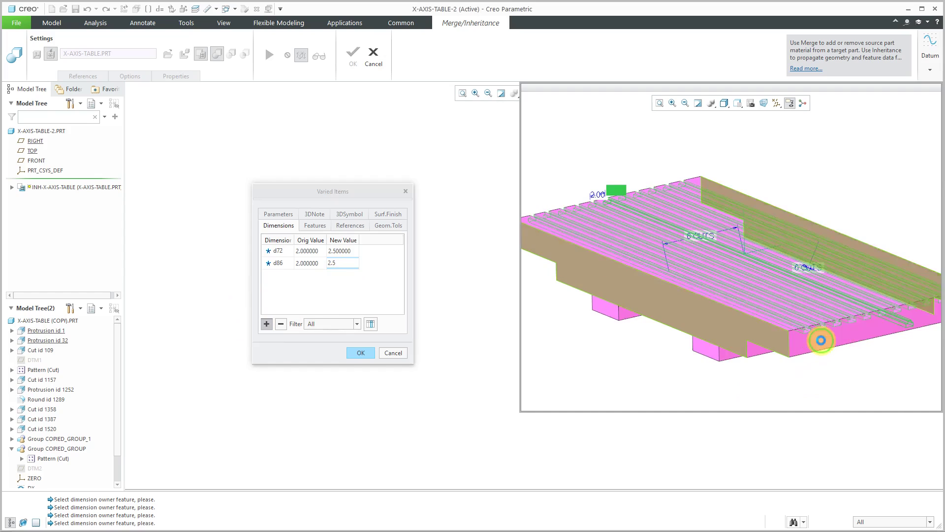
left_click(852, 336)
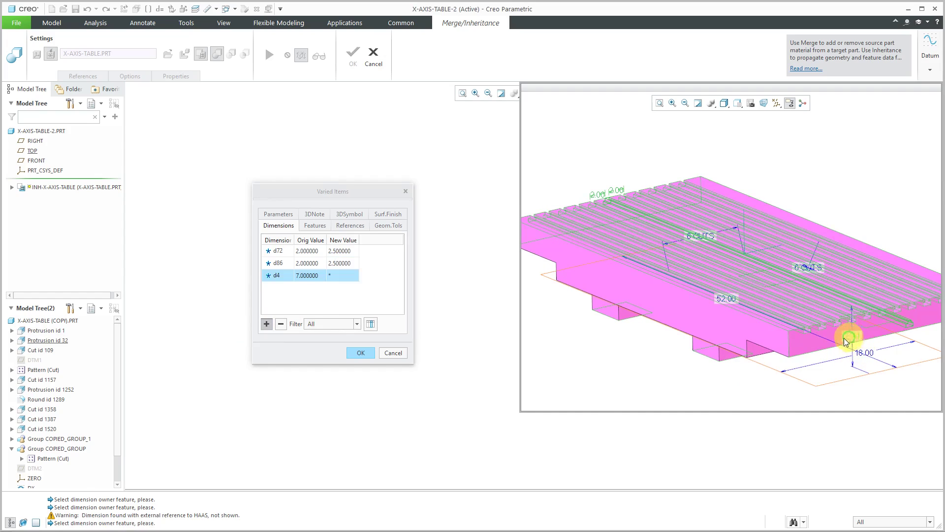
left_click(340, 274)
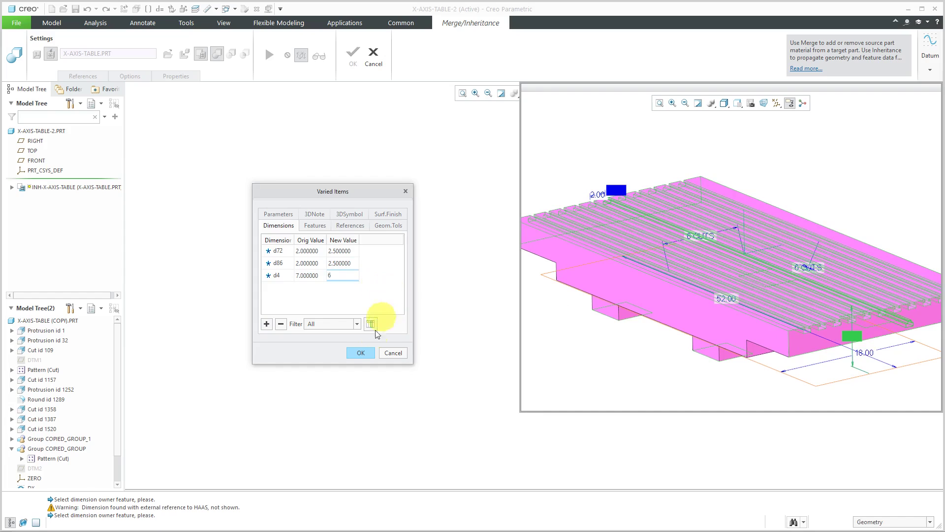
left_click(360, 352)
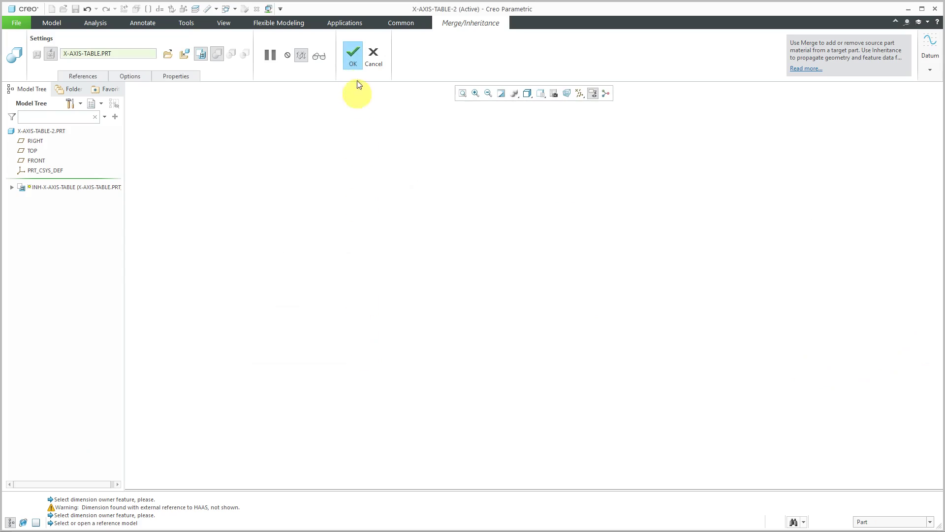
Finish the INH-X-AXIS-TABLE inheritance feature and inspect the inherited model.
left_click(353, 54)
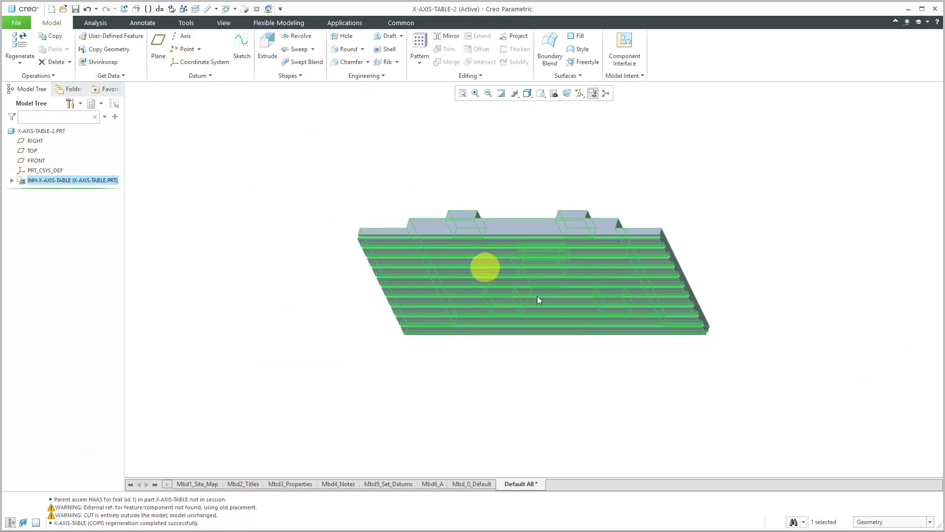
middle_click_drag(483, 265, 553, 204)
left_click(291, 199)
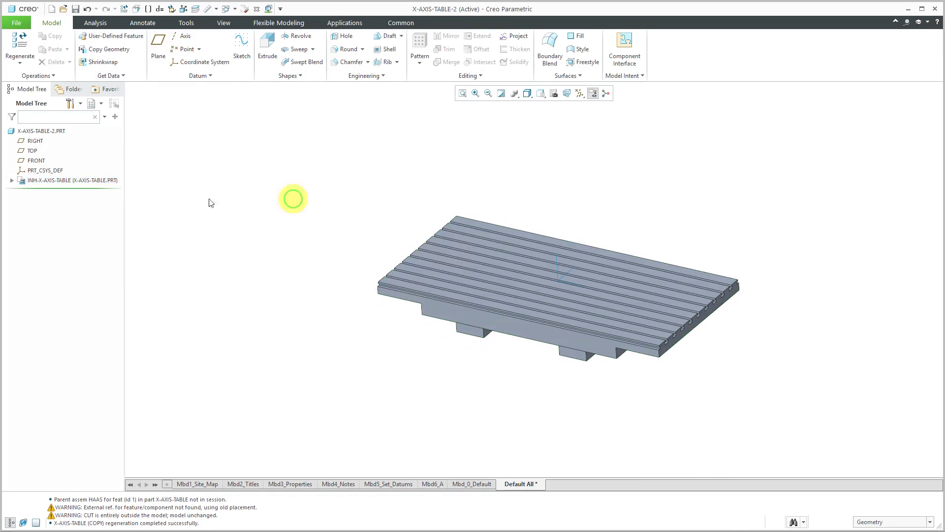
Suppress the DX, DY and DZ features inside INH-X-AXIS-TABLE.
left_click(11, 182)
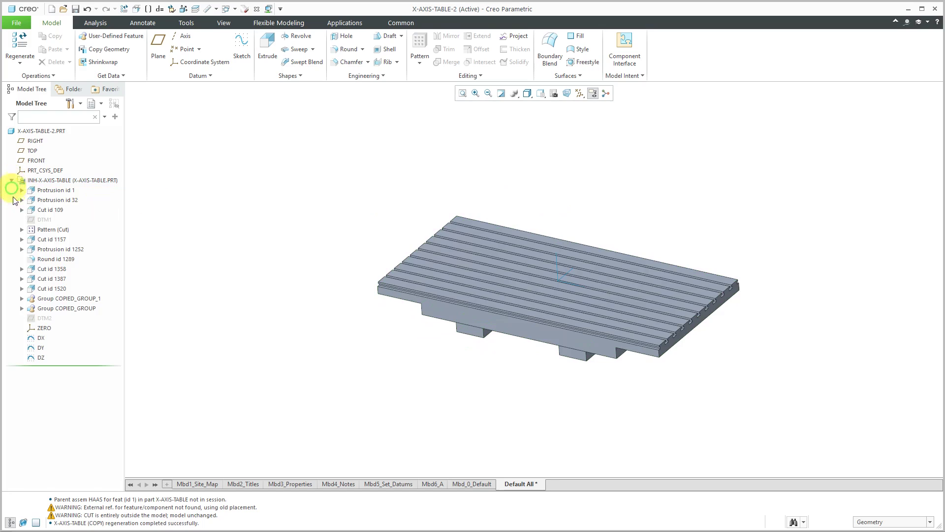
left_click(44, 337)
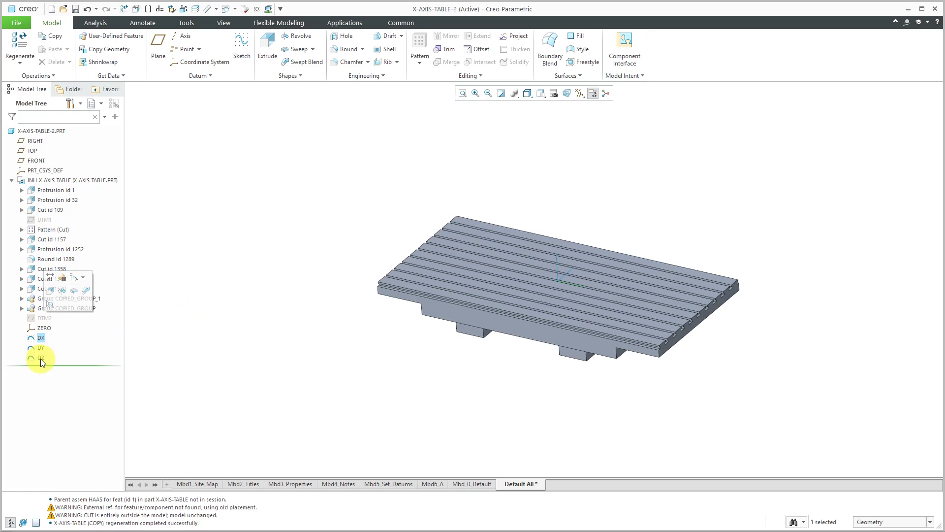
left_click(41, 359, "shift")
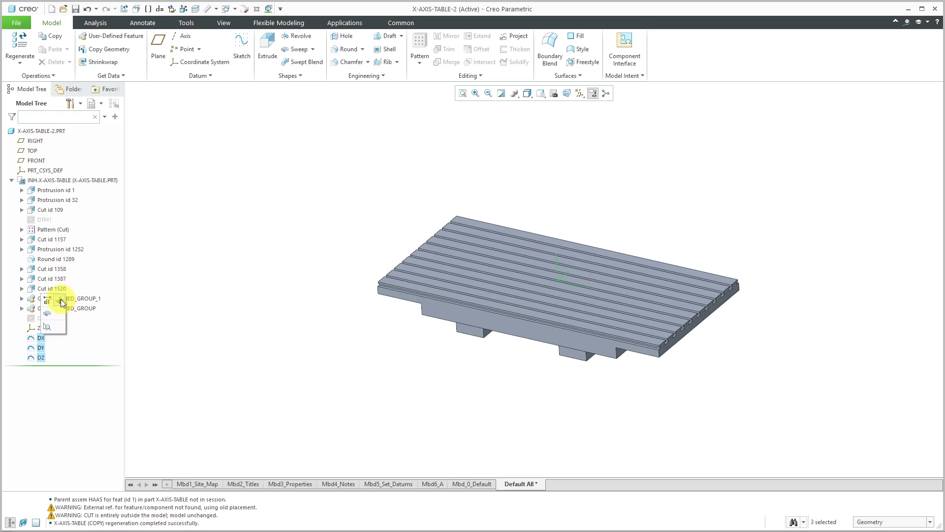
left_click(61, 299)
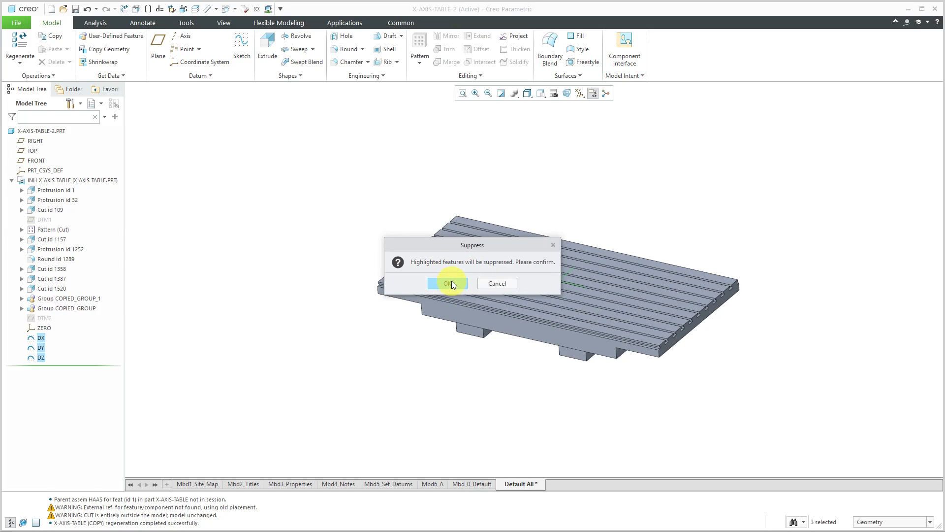
left_click(449, 283)
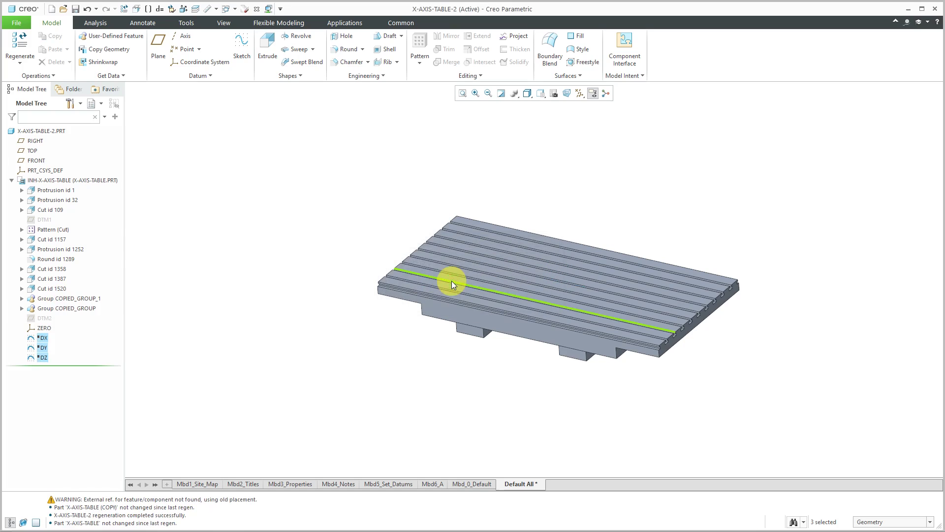
left_click(181, 215)
mouse_move(487, 255)
middle_mouse_down()
mouse_move(492, 245)
mouse_move(492, 258)
middle_mouse_up()
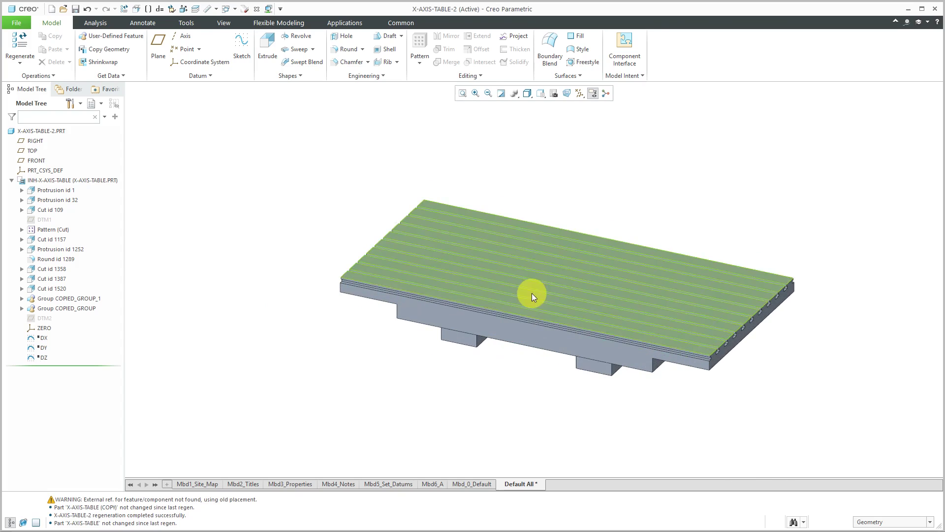
Switch to the HAAS_IN assembly window.
scroll(549, 290, "up", 3)
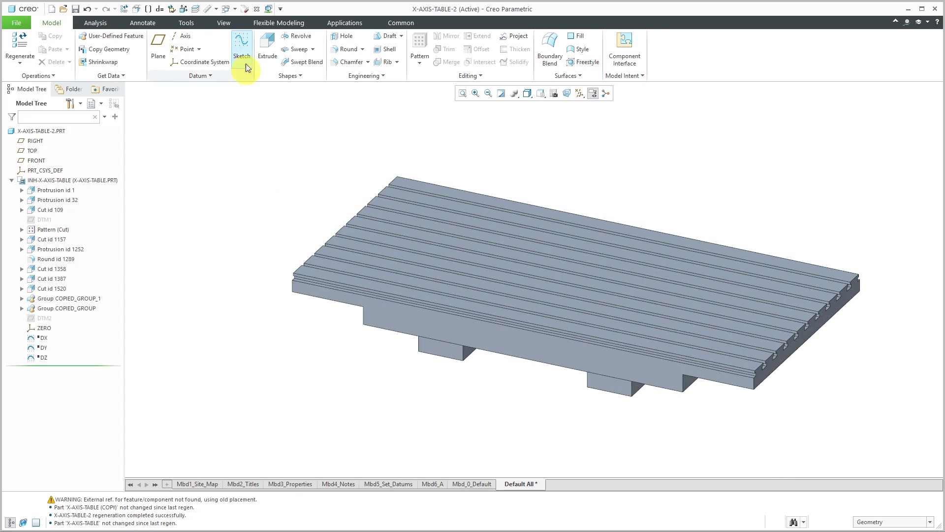
left_click(234, 8)
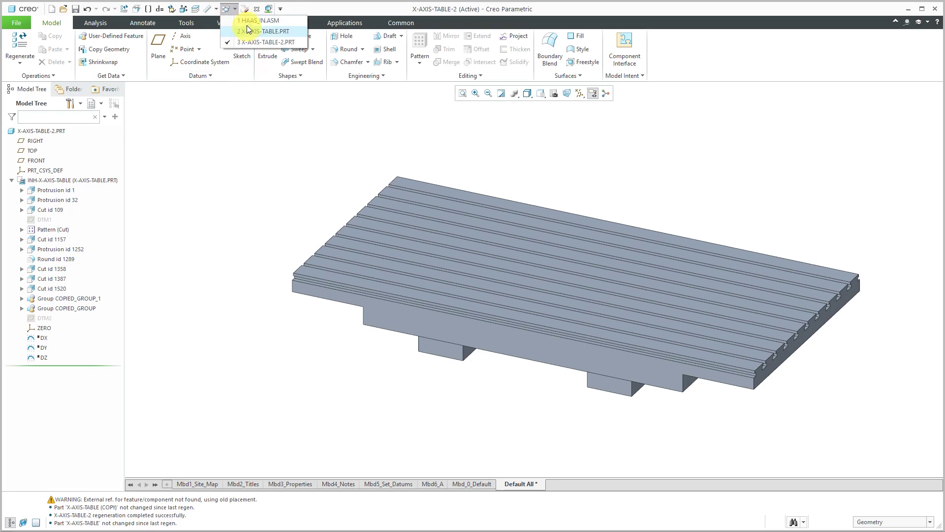
left_click(253, 18)
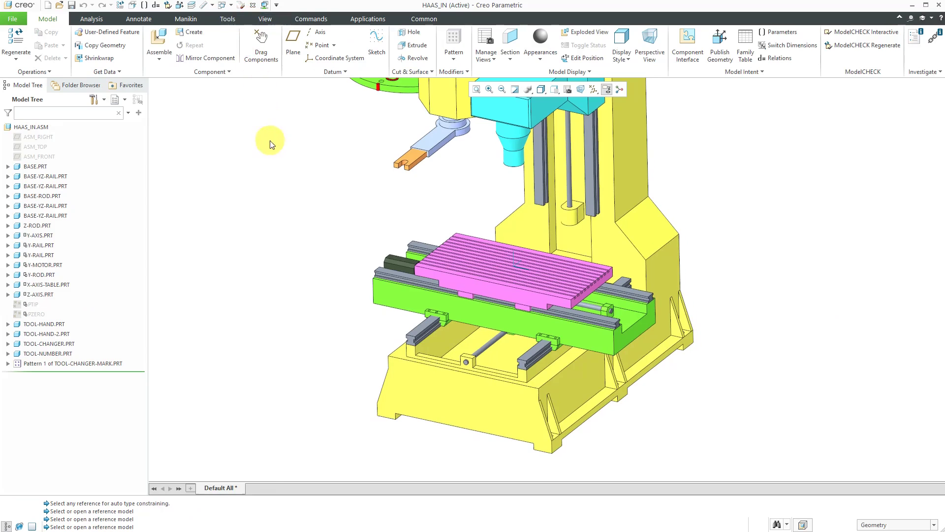
Replace the X-axis table component with x-axis-table-2.prt from the in-session models.
left_click(515, 297)
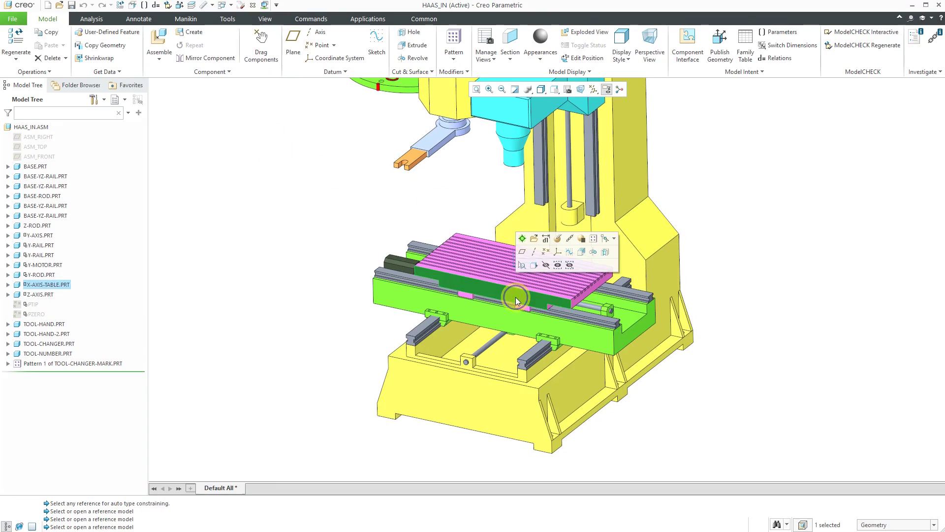
right_click(515, 298)
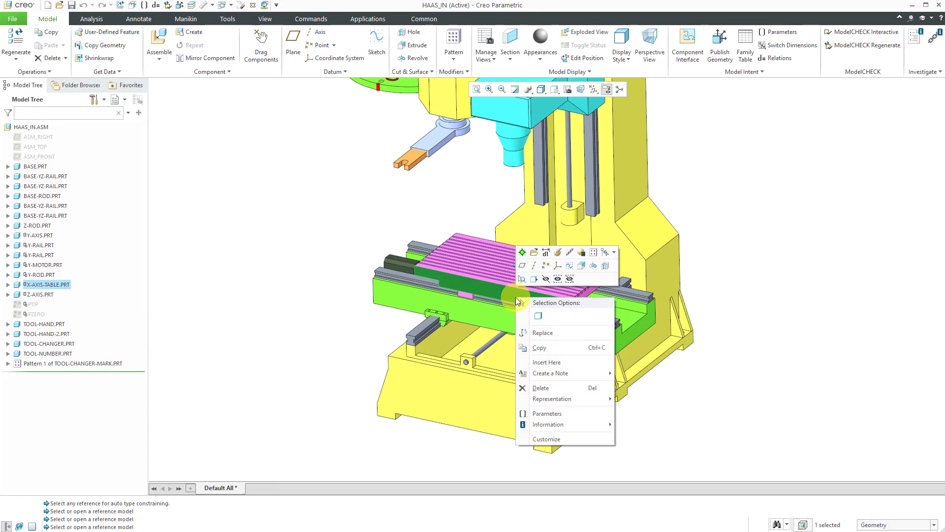
left_click(548, 332)
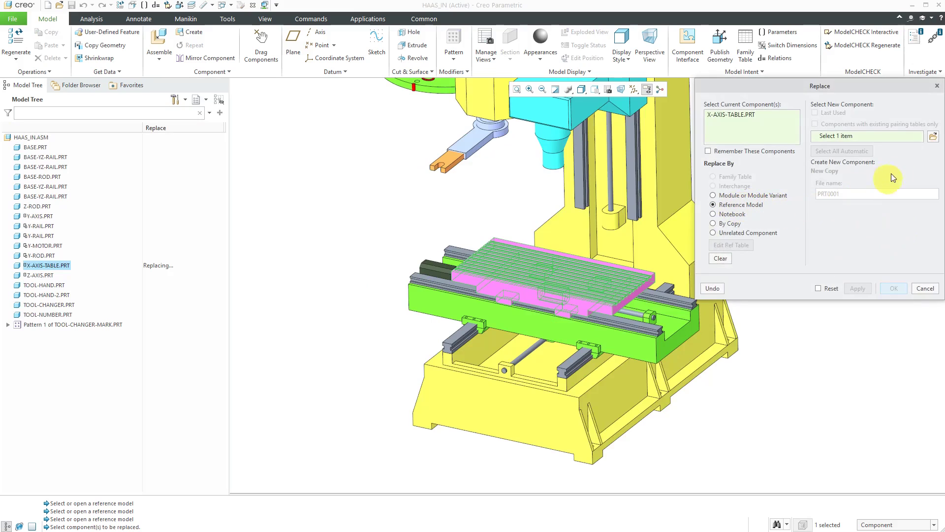
left_click(933, 137)
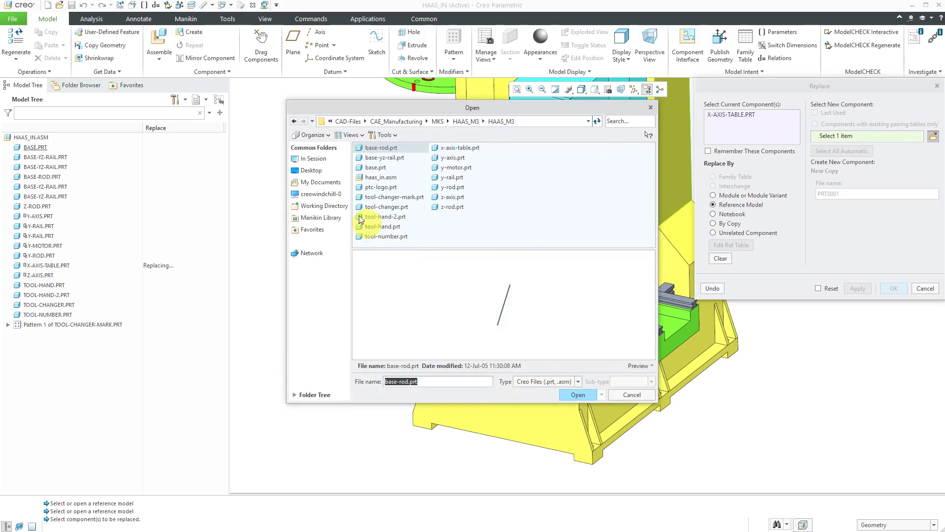
left_click(311, 159)
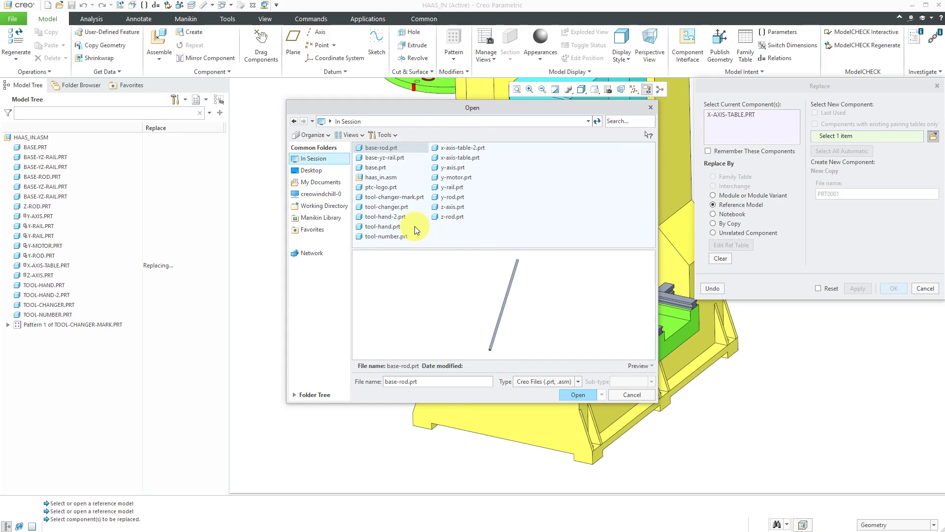
left_click(465, 149)
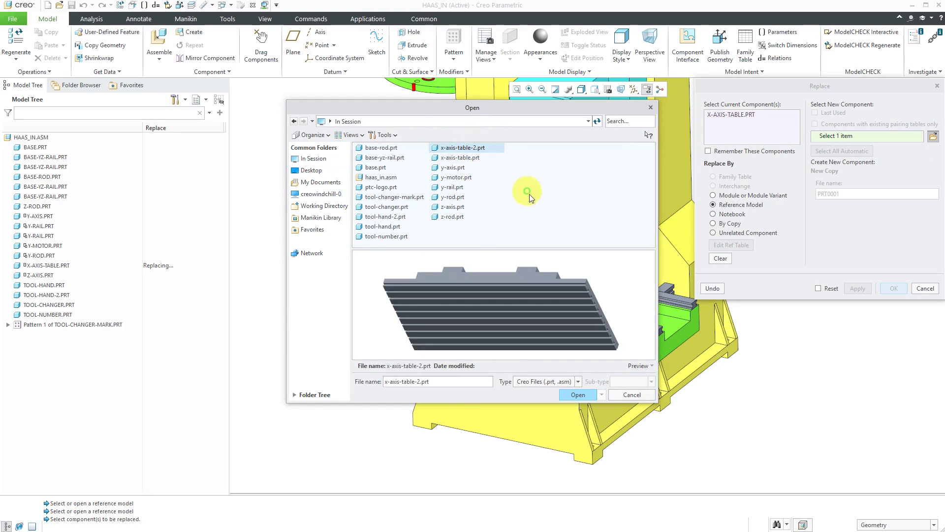
left_click(582, 394)
left_click(897, 287)
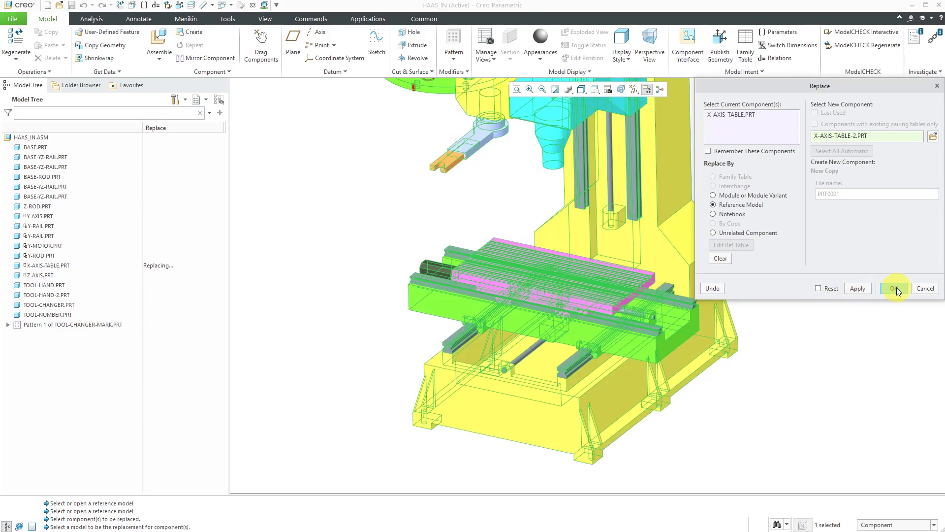
left_click(291, 219)
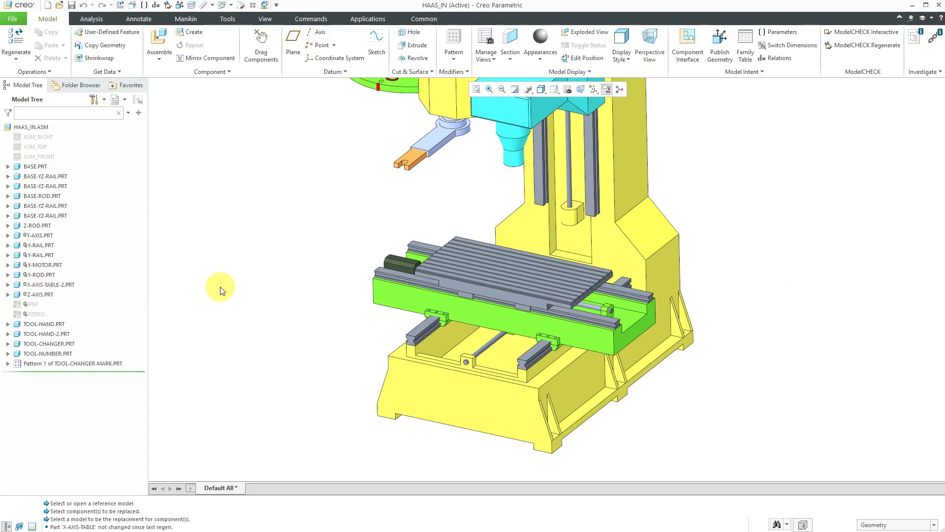
Replace X-AXIS-TABLE-2.PRT in the assembly with the original x-axis-table.prt.
left_click(48, 285)
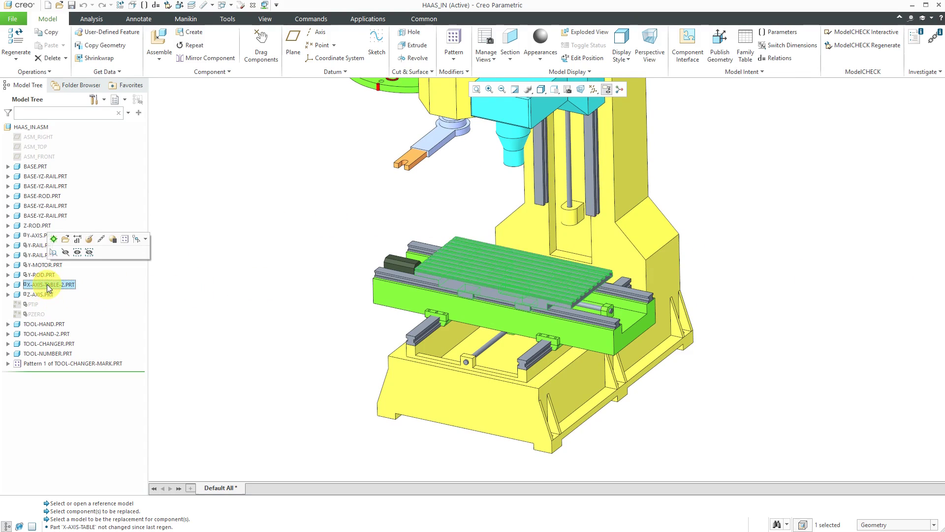
right_click(47, 284)
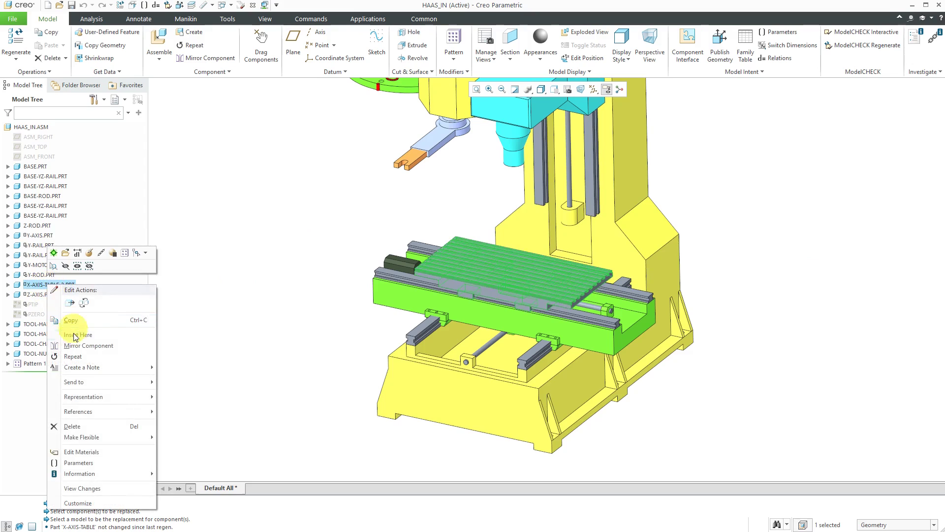
left_click(85, 302)
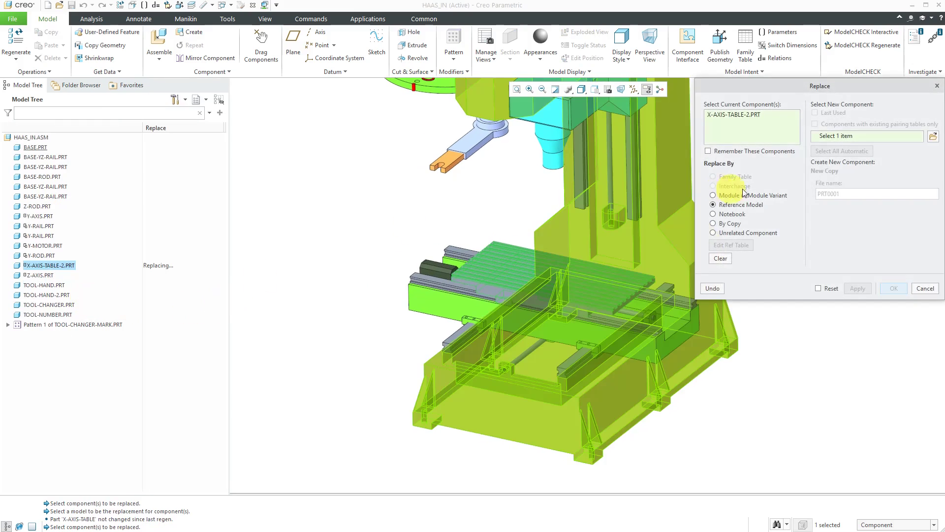
left_click(934, 137)
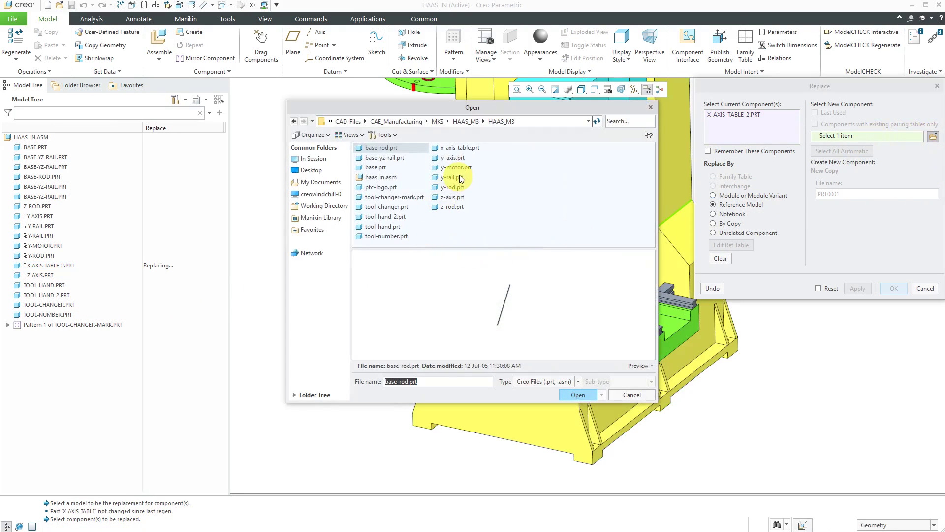
left_click(464, 148)
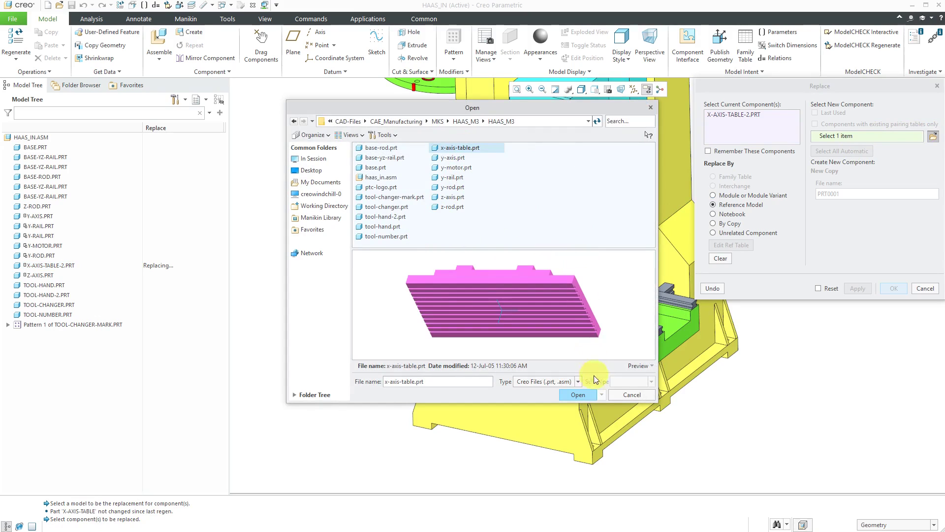
left_click(580, 395)
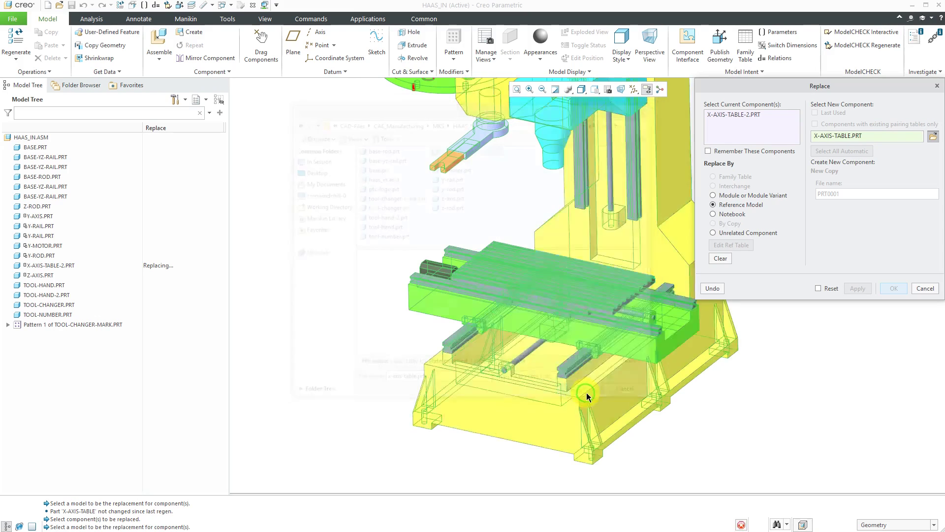
left_click(903, 289)
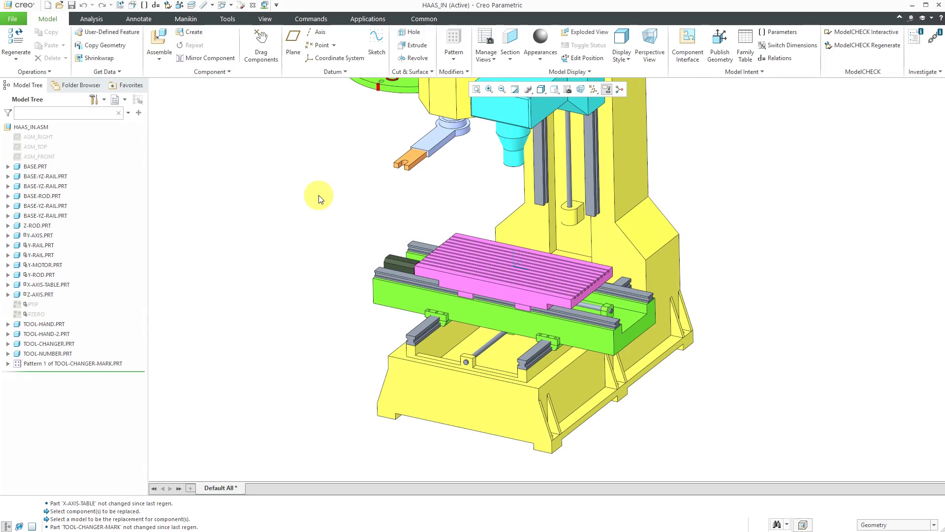